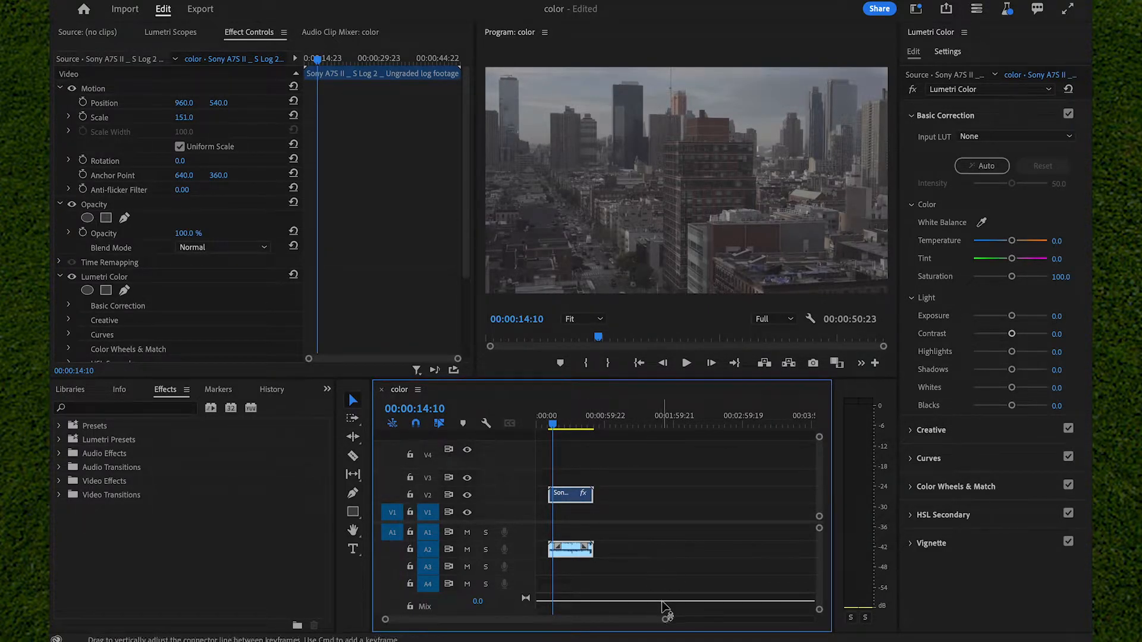
Step: Set the city clip's basic light correction to Shadows 48.1, Whites -46.3, Blacks -53.7, Contrast 16.7 and Exposure 0.6
drag(665, 619, 555, 620)
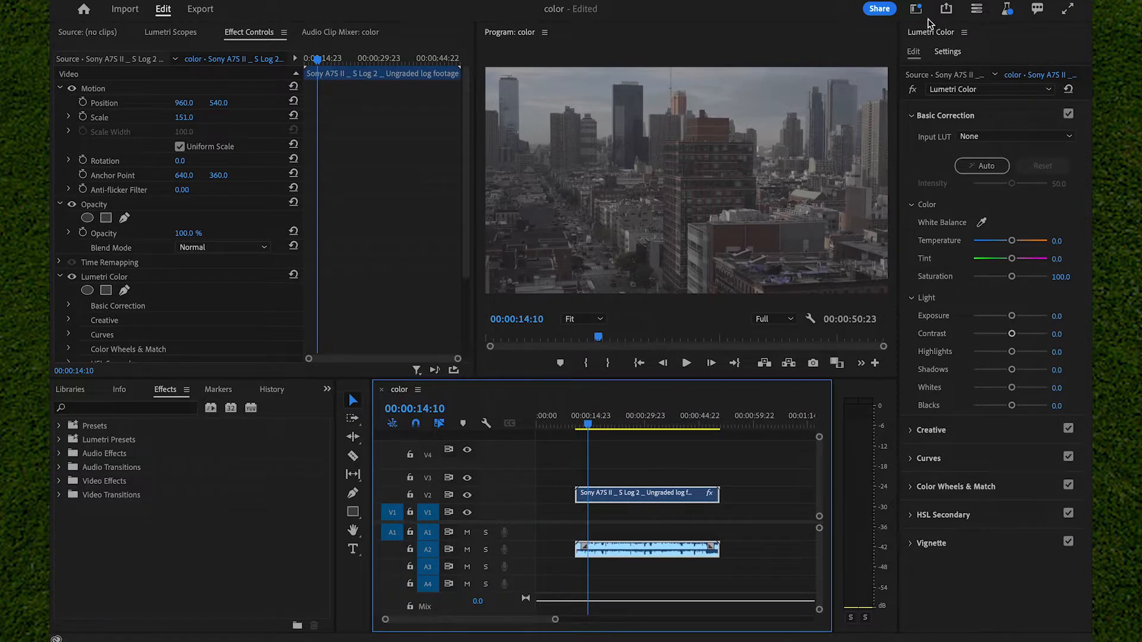
click(917, 9)
click(948, 141)
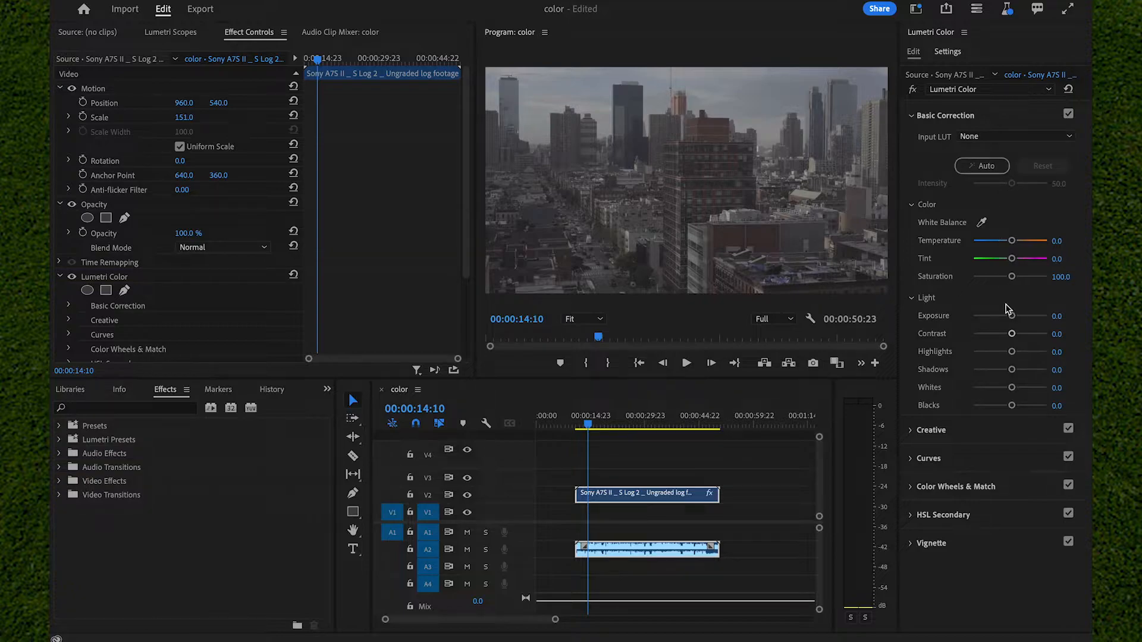
drag(1012, 370, 1028, 370)
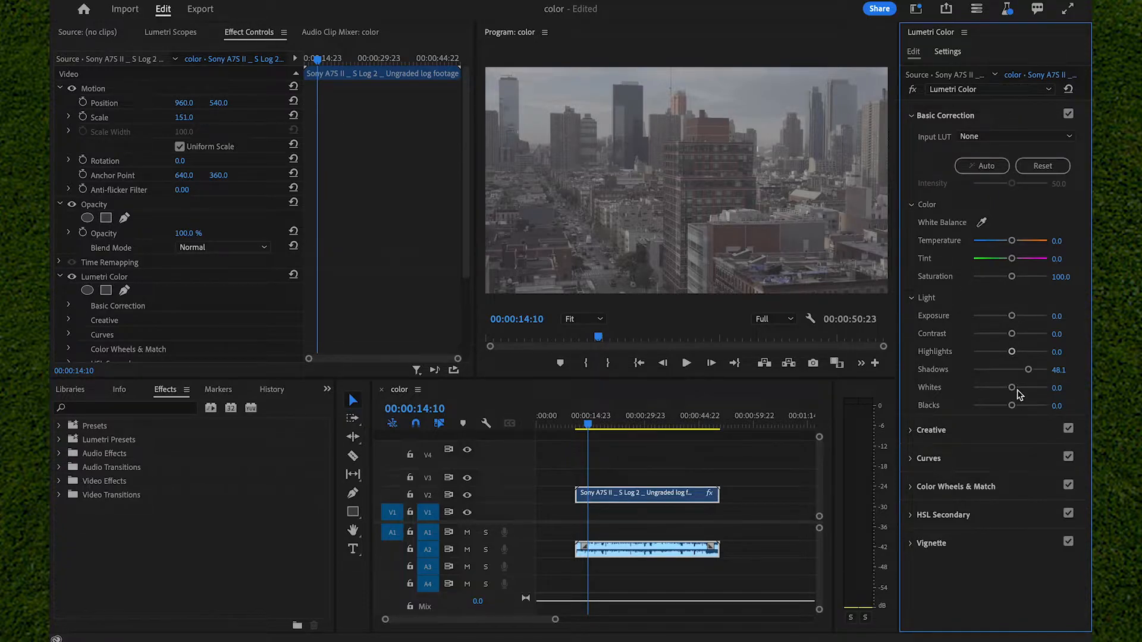
mouse_move(1013, 389)
mouse_down()
mouse_move(984, 391)
mouse_move(996, 410)
mouse_move(1024, 404)
mouse_move(994, 401)
mouse_move(1042, 395)
mouse_move(990, 404)
mouse_move(1020, 391)
mouse_move(993, 387)
mouse_up()
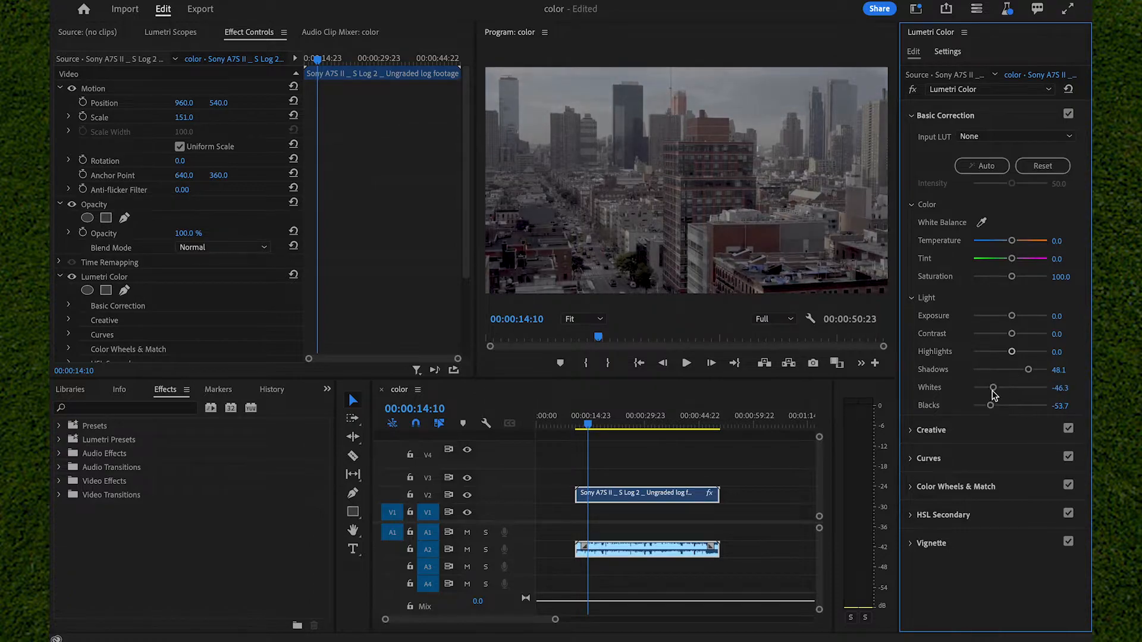
mouse_move(1012, 333)
mouse_down()
mouse_move(1045, 332)
mouse_move(991, 335)
mouse_move(1017, 343)
mouse_move(1016, 320)
mouse_up()
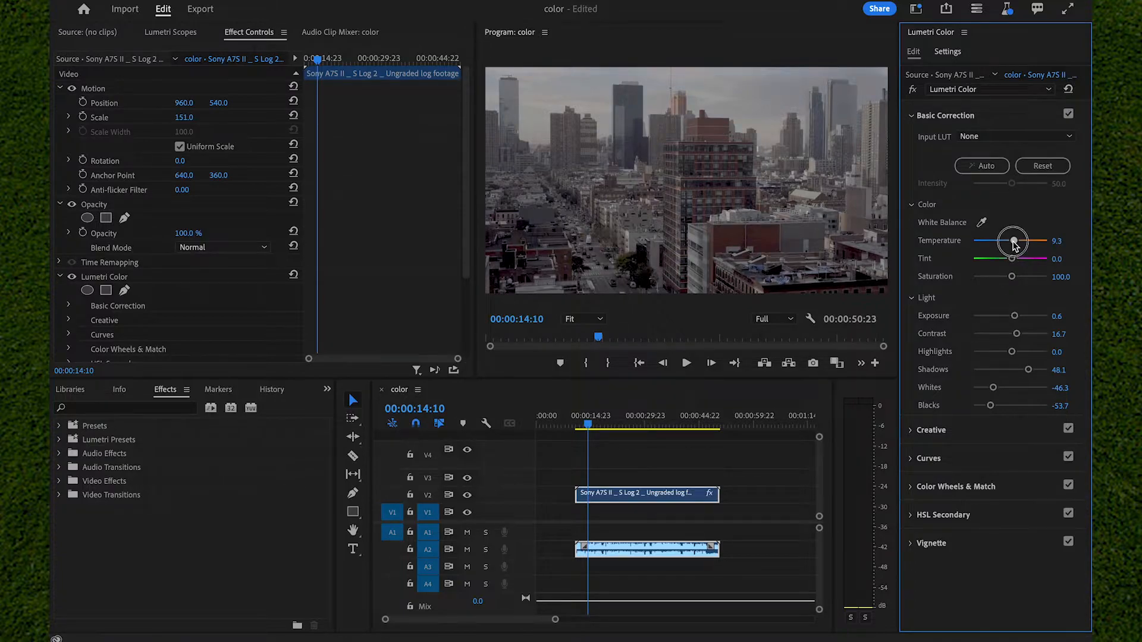
Step: Warm the clip's basic color correction to Temperature 16.7 and raise its Saturation to 146.3
mouse_move(1010, 244)
mouse_down()
mouse_move(1038, 241)
mouse_move(983, 240)
mouse_move(1040, 238)
mouse_move(1016, 238)
mouse_up()
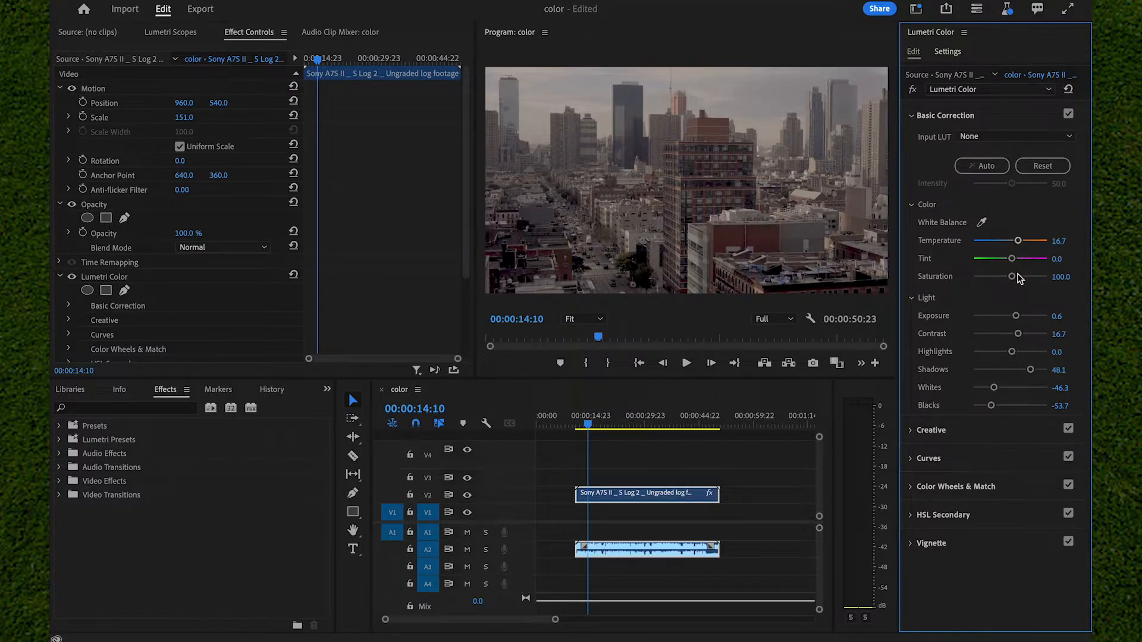
drag(1017, 275, 1063, 269)
click(1016, 290)
mouse_move(1016, 290)
mouse_down()
mouse_move(1045, 288)
mouse_move(976, 298)
mouse_move(971, 310)
mouse_move(1047, 302)
mouse_move(1018, 304)
mouse_move(1028, 277)
mouse_up()
Step: Set the Creative adjustments to Sharpen 16.7, Vibrance 14.8 and Saturation 114.8, and enable a near-neutral Highlight Tint
click(940, 431)
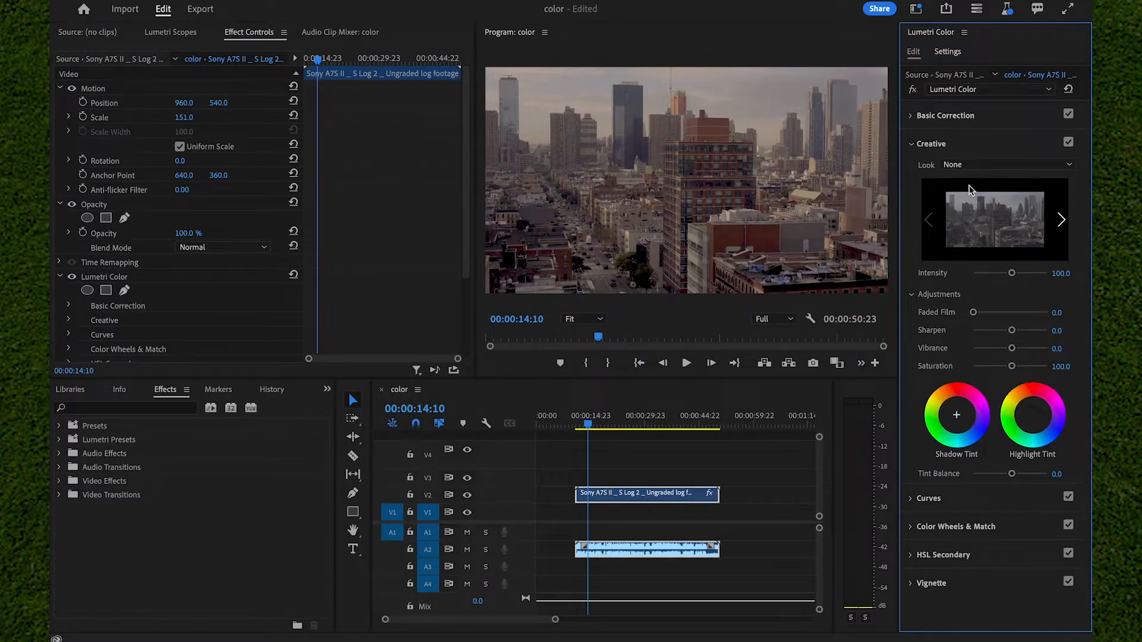
mouse_move(1012, 331)
mouse_down()
mouse_move(1040, 322)
mouse_move(1003, 342)
mouse_move(953, 337)
mouse_move(1047, 327)
mouse_move(1017, 337)
mouse_up()
drag(1012, 349, 1016, 375)
drag(1033, 415, 1033, 415)
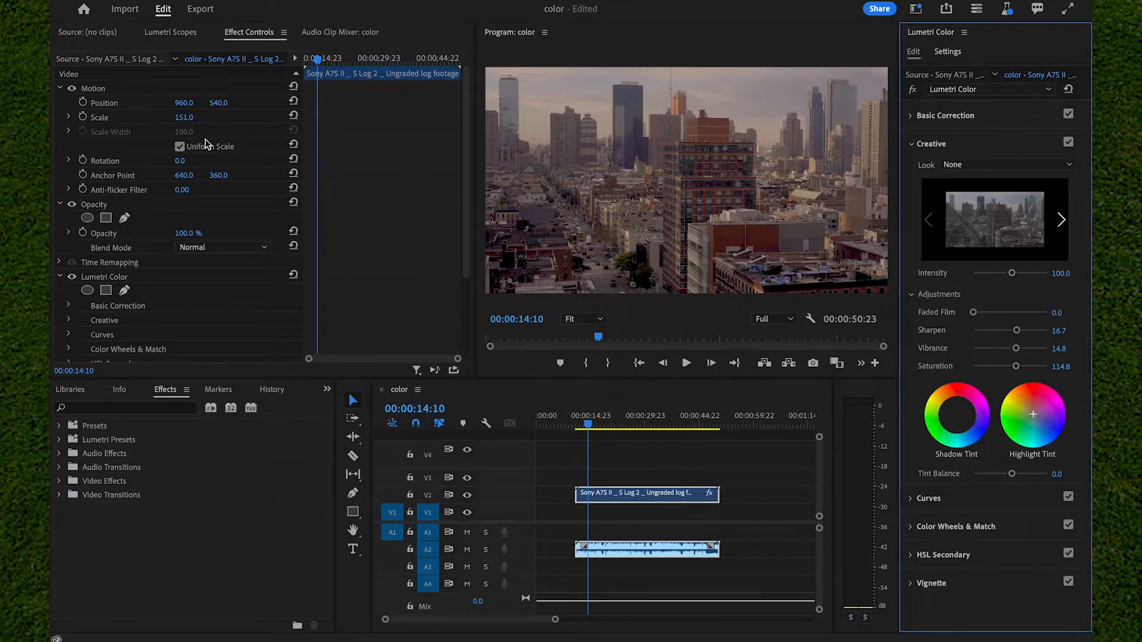
Step: Display the Lumetri Scopes for the graded clip to examine its waveform and vectorscope
scroll(211, 309, down, 2)
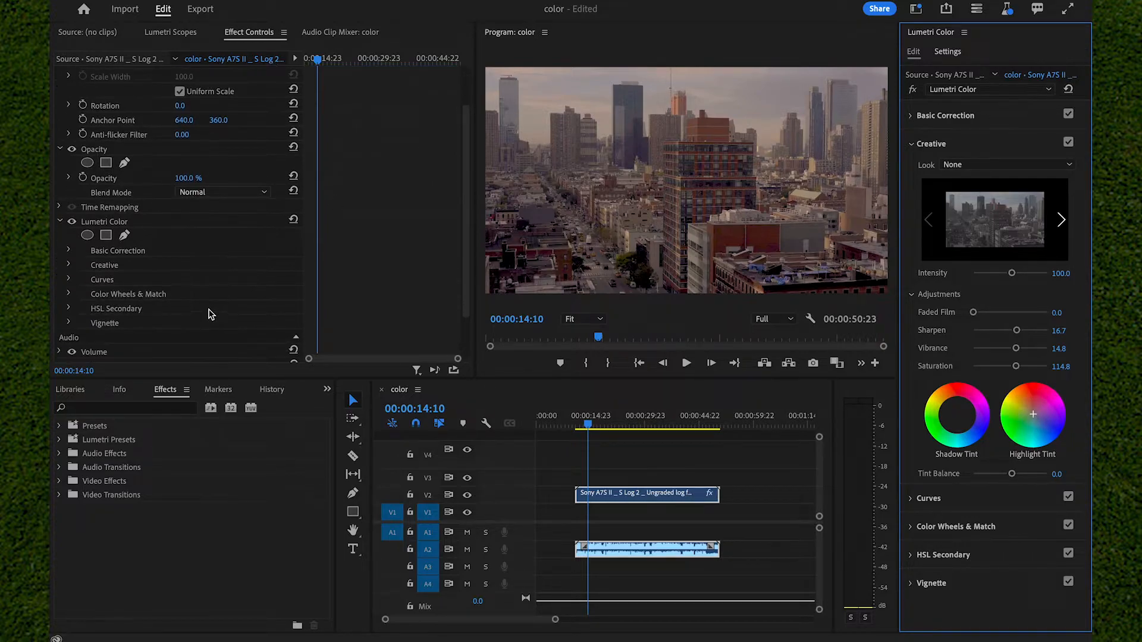
click(164, 223)
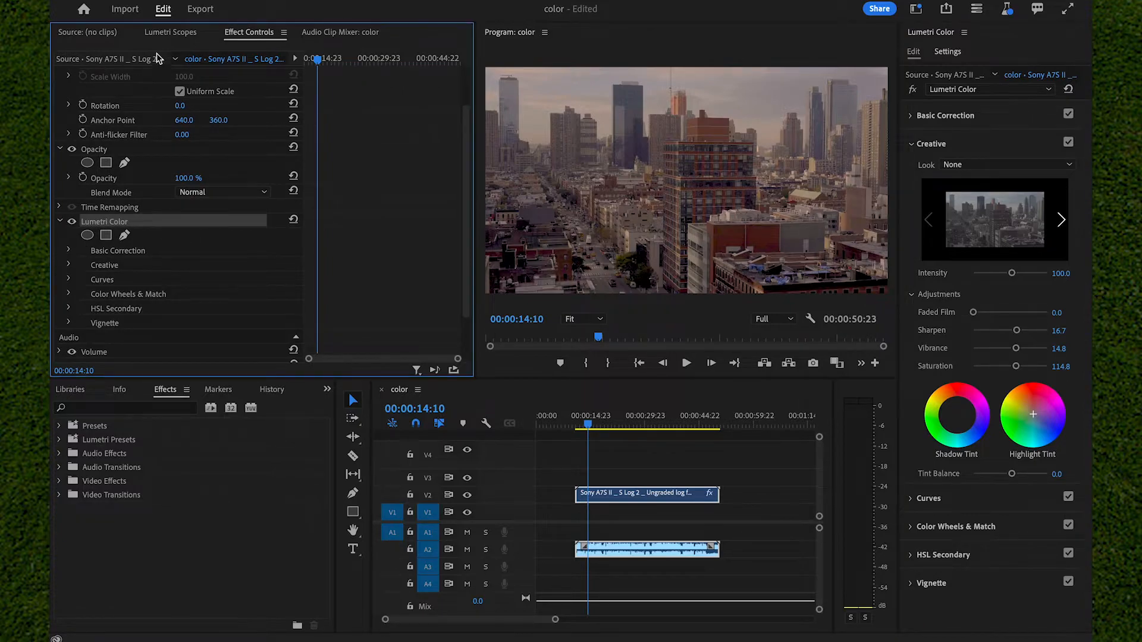
click(168, 33)
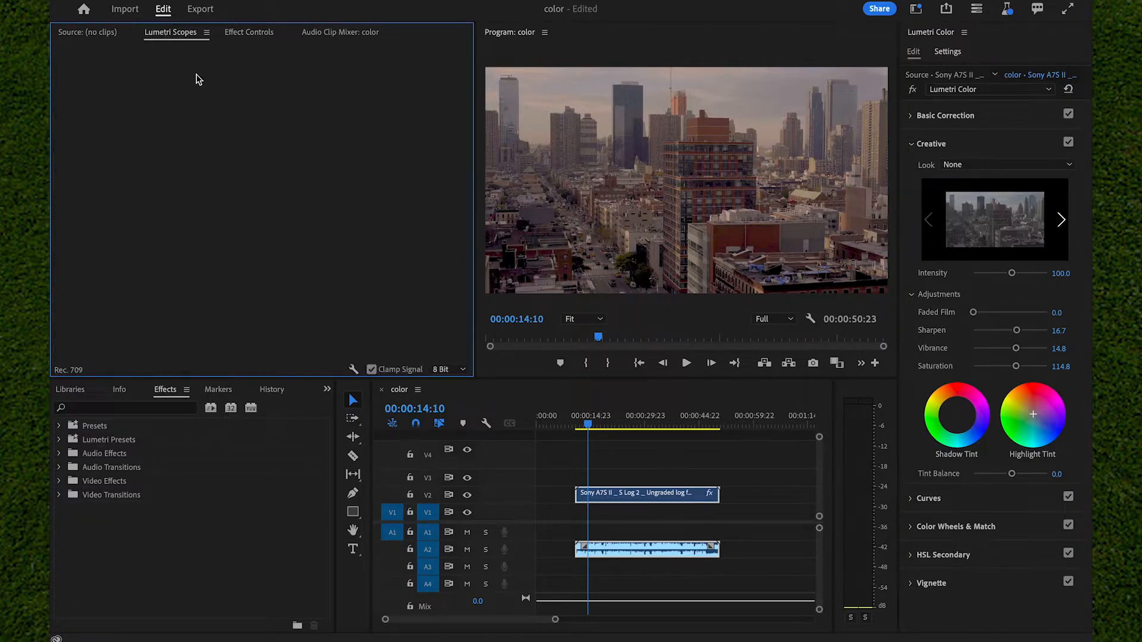
click(622, 483)
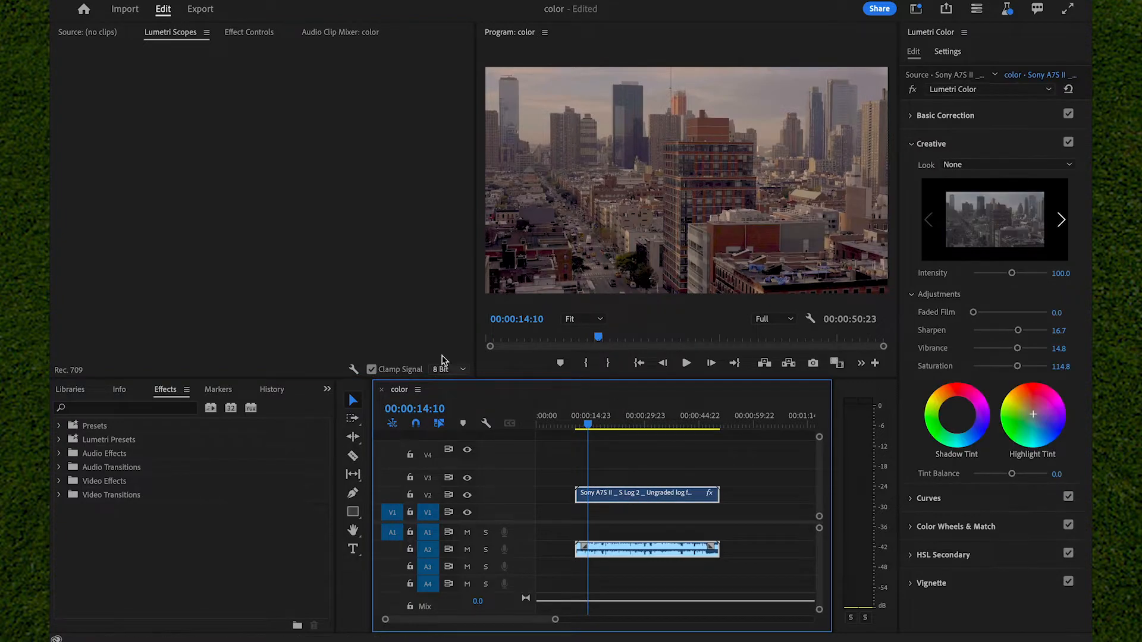
click(194, 56)
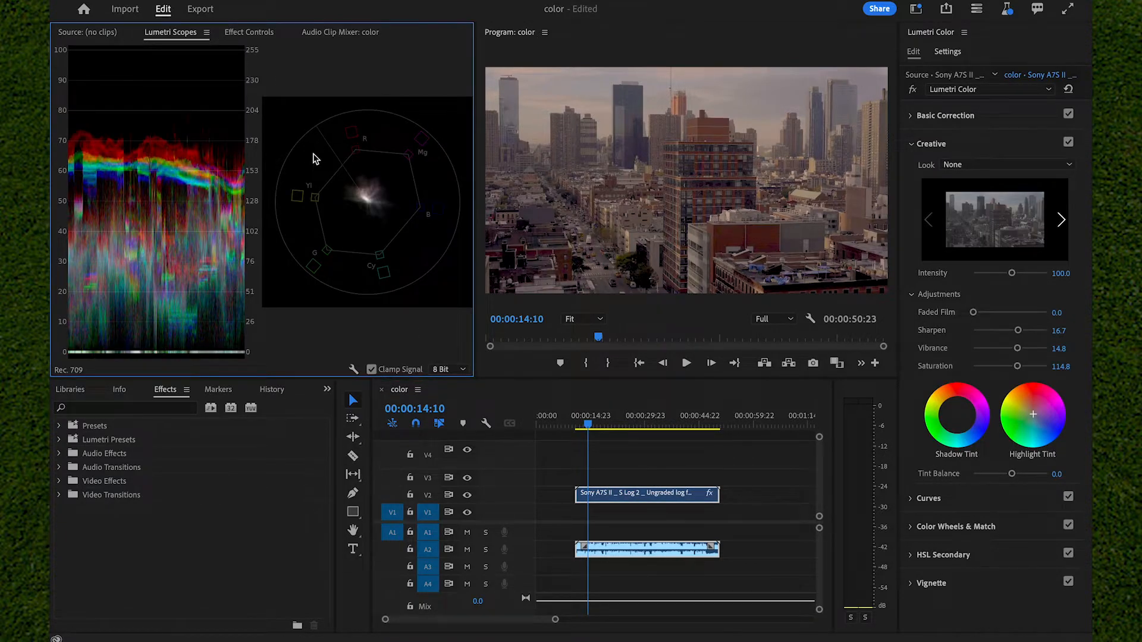
Step: Turn the RGB waveform scope off and back on alongside the vectorscope
right_click(165, 159)
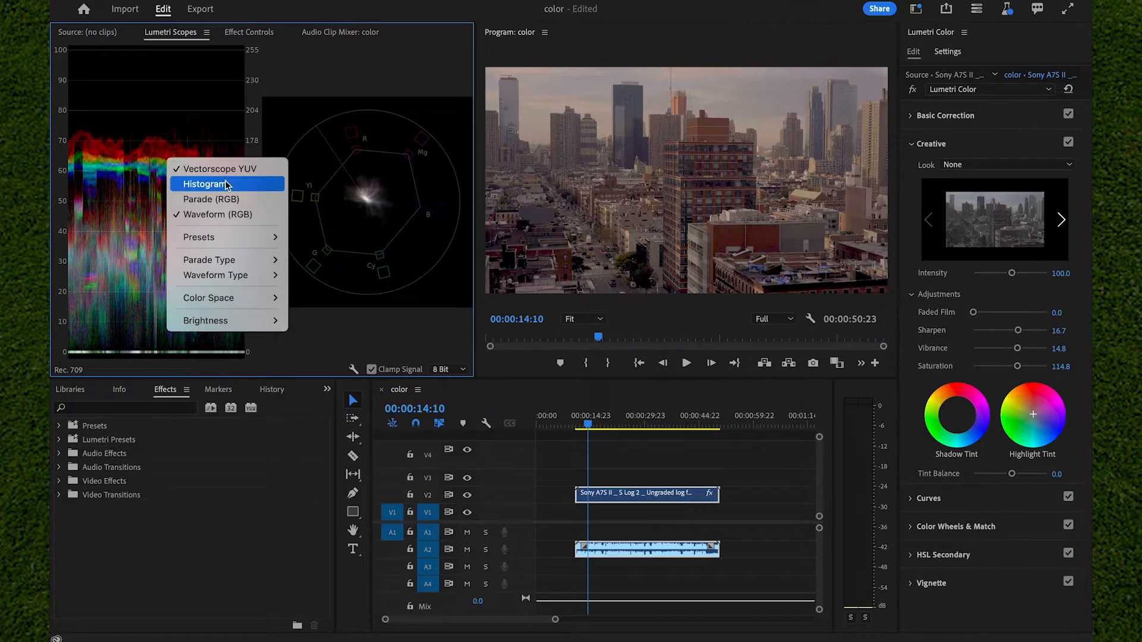
click(221, 214)
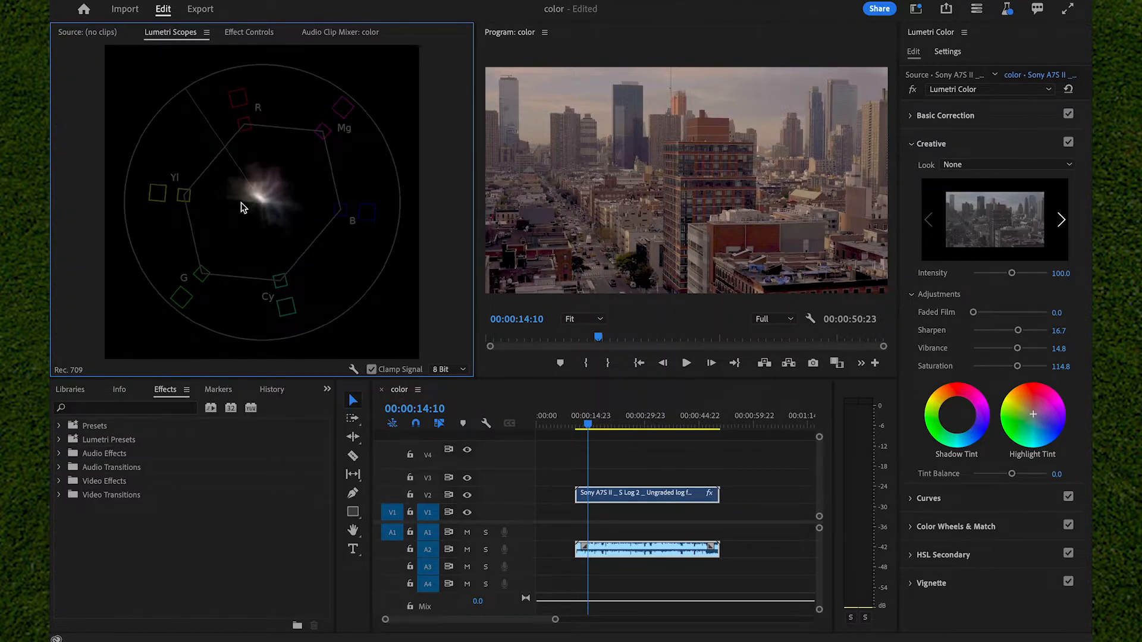
right_click(243, 207)
click(269, 263)
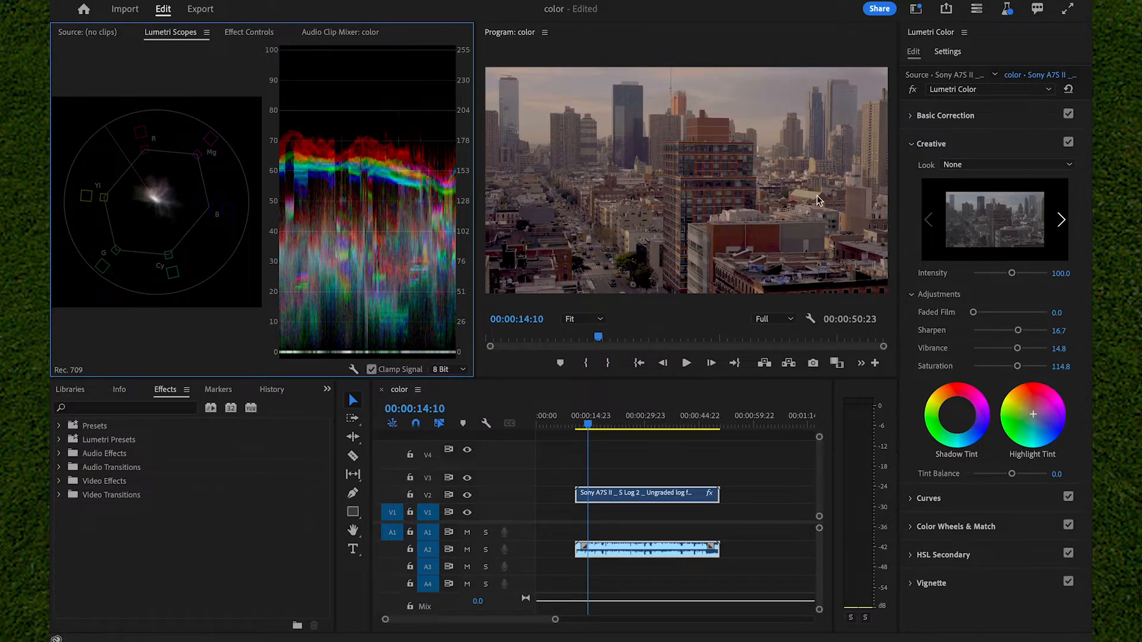
Step: Try Exposure 5.0 and Contrast 100.0 in Basic Correction to test the scopes' response, and undo both changes
click(942, 116)
drag(1031, 333, 1086, 315)
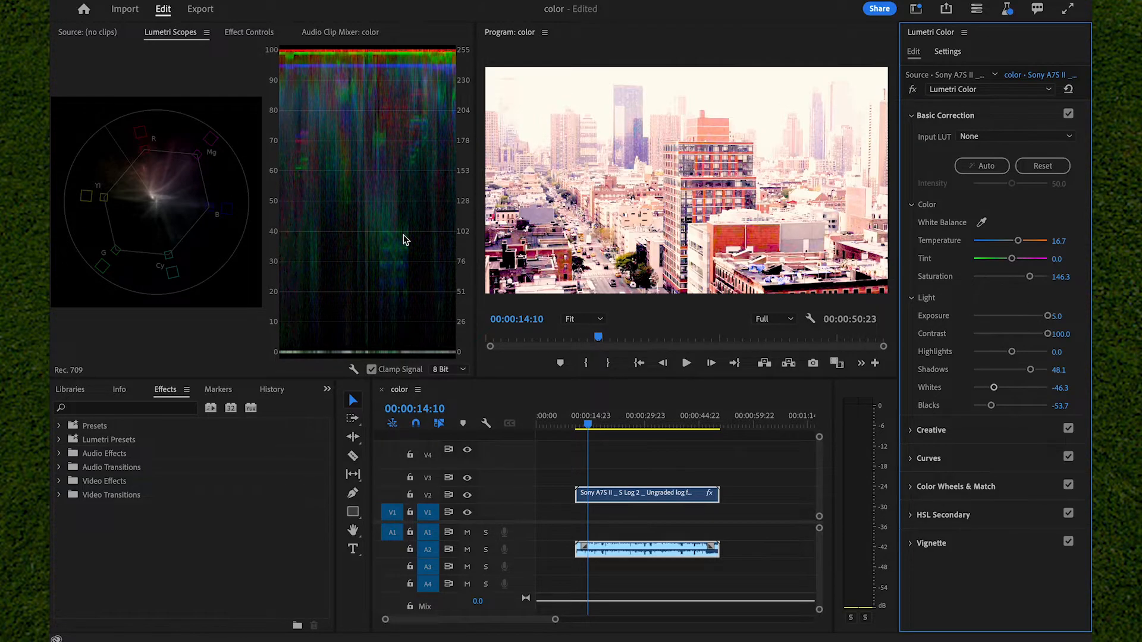
key(super+z)
key(super+z)
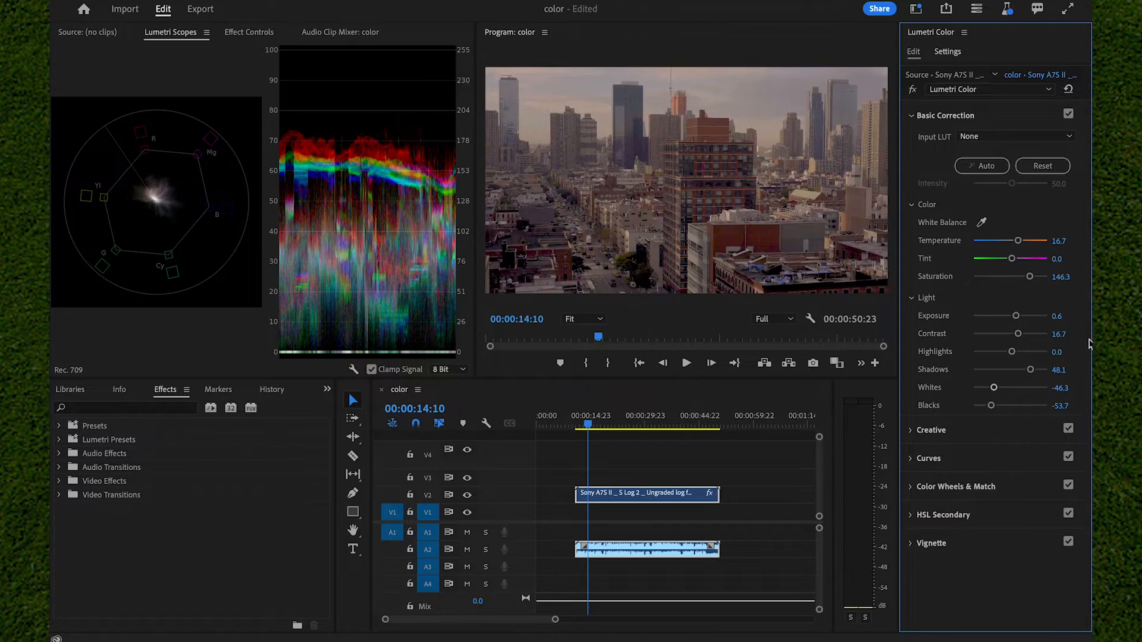
Step: Try Contrast -100.0 and Exposure -5.0 in Basic Correction to test the scopes' response, and undo both changes
drag(1018, 334, 896, 338)
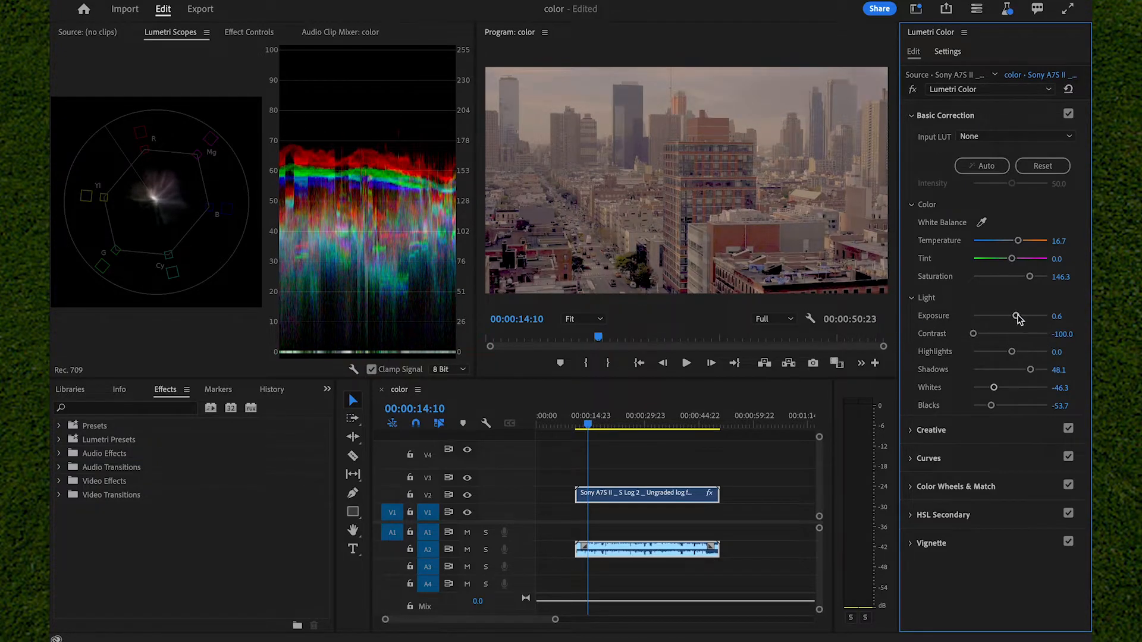
drag(1016, 316, 925, 318)
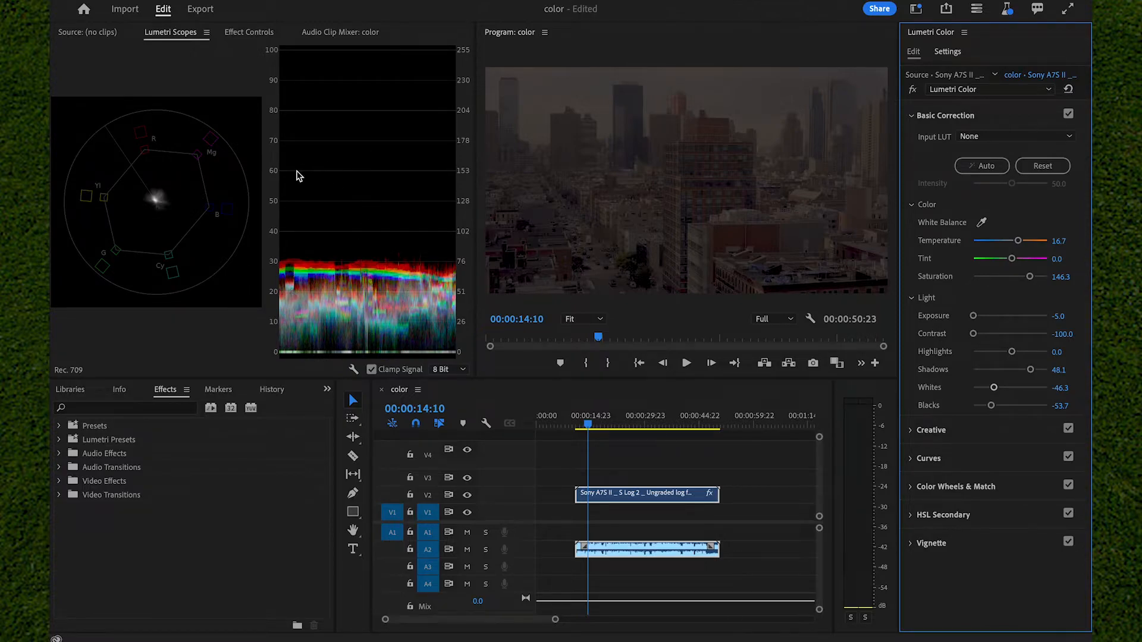
key(ctrl+z)
key(ctrl+z)
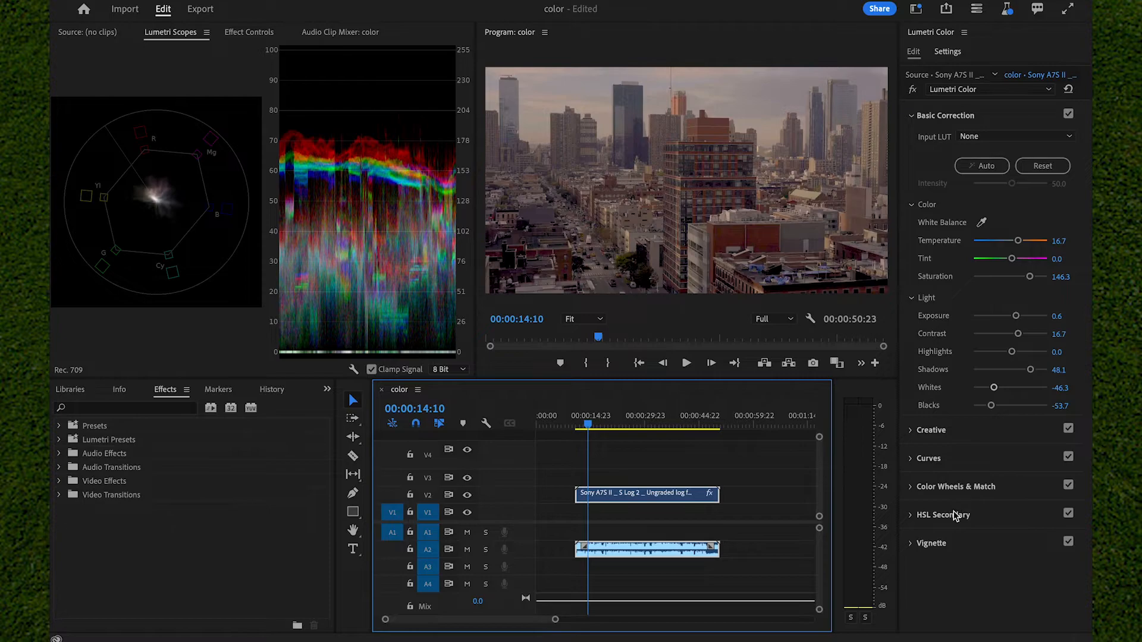
Step: Key the red building wall in HSL Secondary by sampling its color and widening the hue and saturation ranges
click(985, 516)
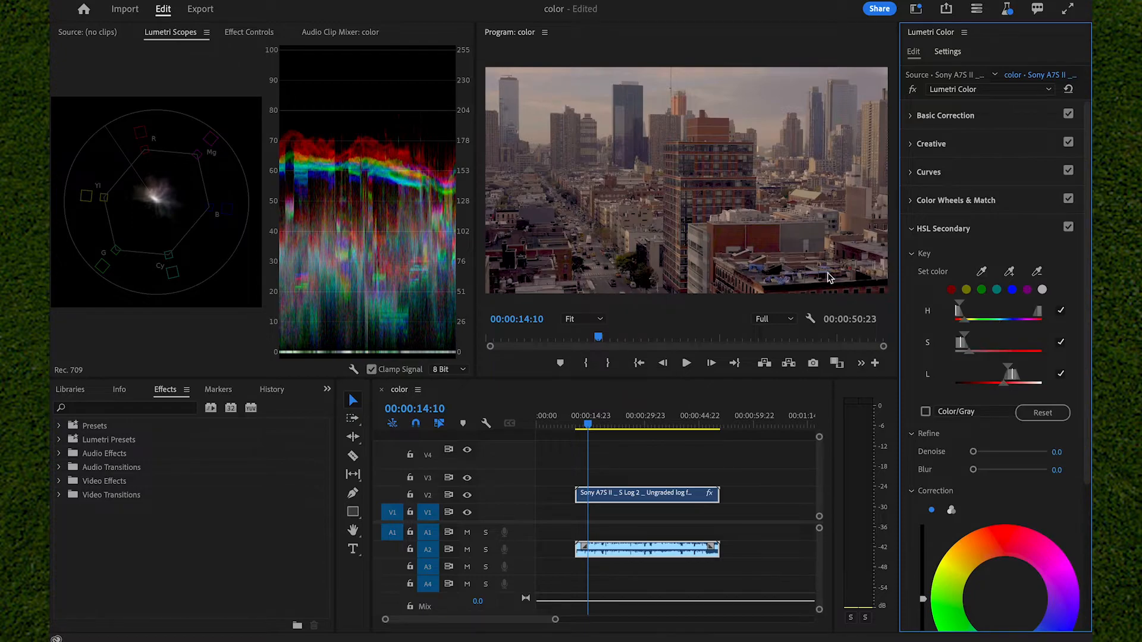
mouse_move(968, 324)
mouse_down()
mouse_move(1017, 318)
mouse_move(979, 324)
mouse_up()
drag(969, 354, 989, 345)
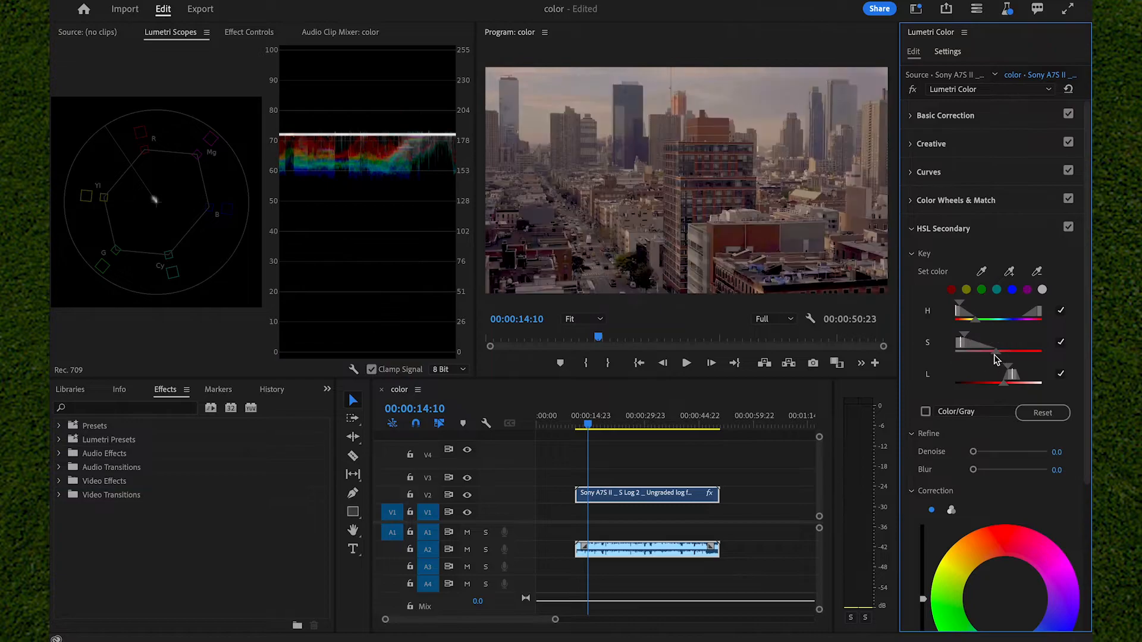
click(951, 290)
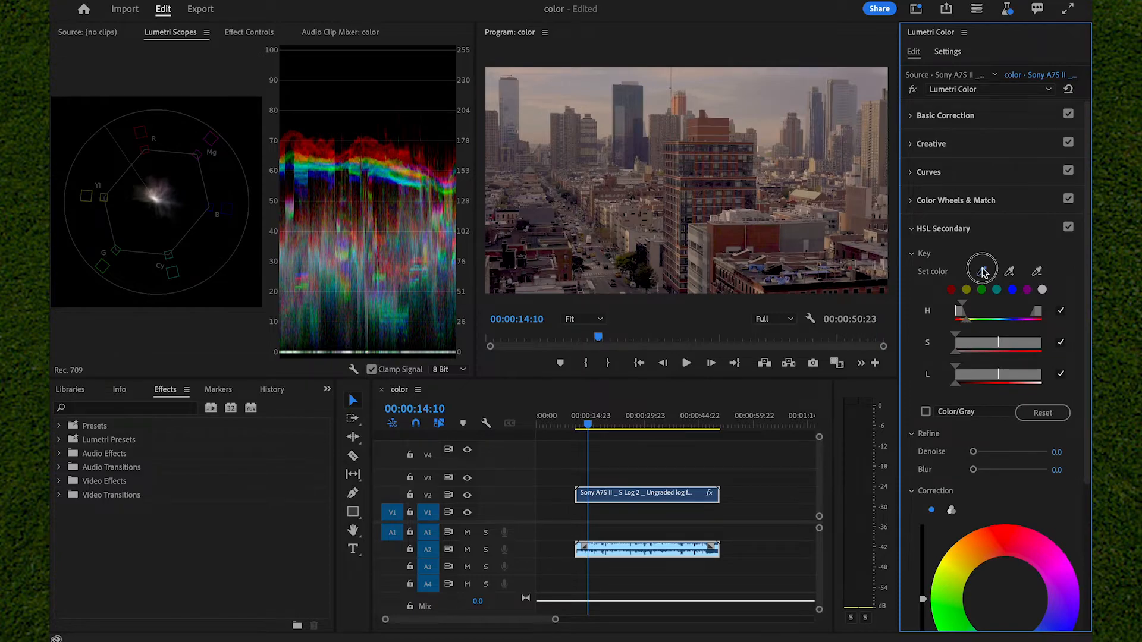
click(730, 241)
drag(965, 321, 975, 351)
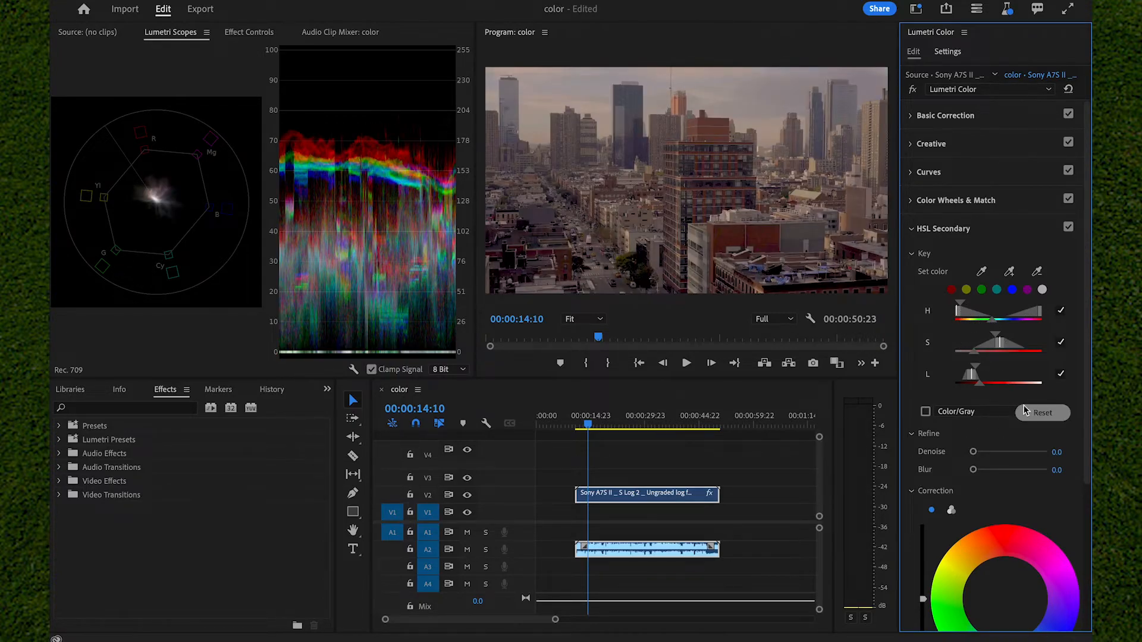
Step: Set the HSL Secondary correction of the keyed reds to Temperature 27.8, Tint 40.7, Contrast 29.6 and Saturation 105.6
scroll(997, 422, down, 4)
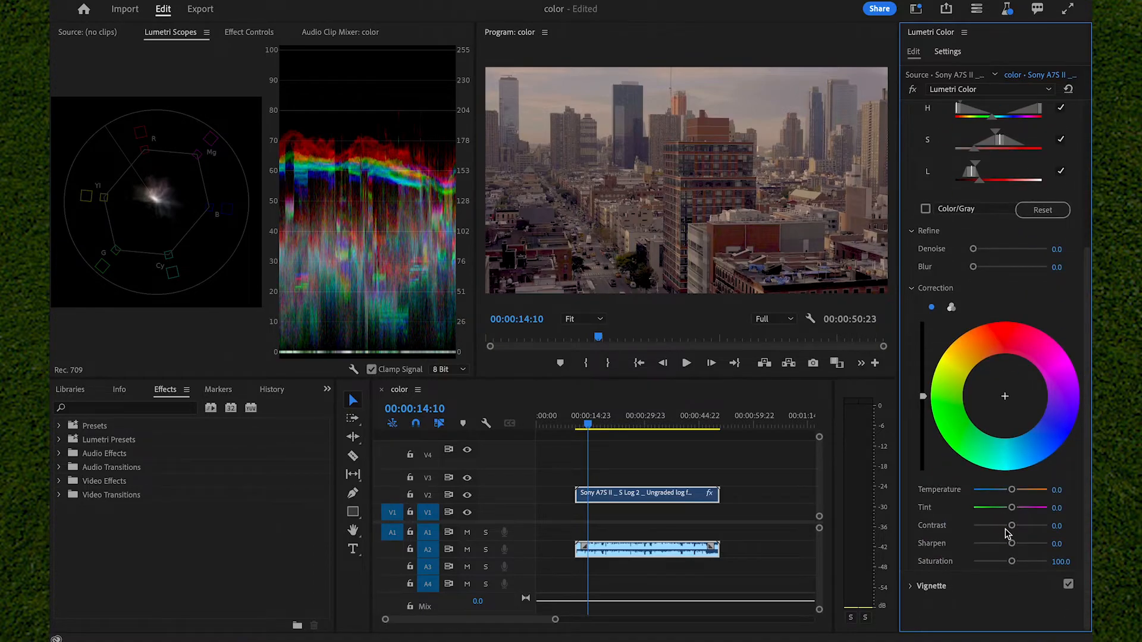
drag(1012, 490, 1015, 561)
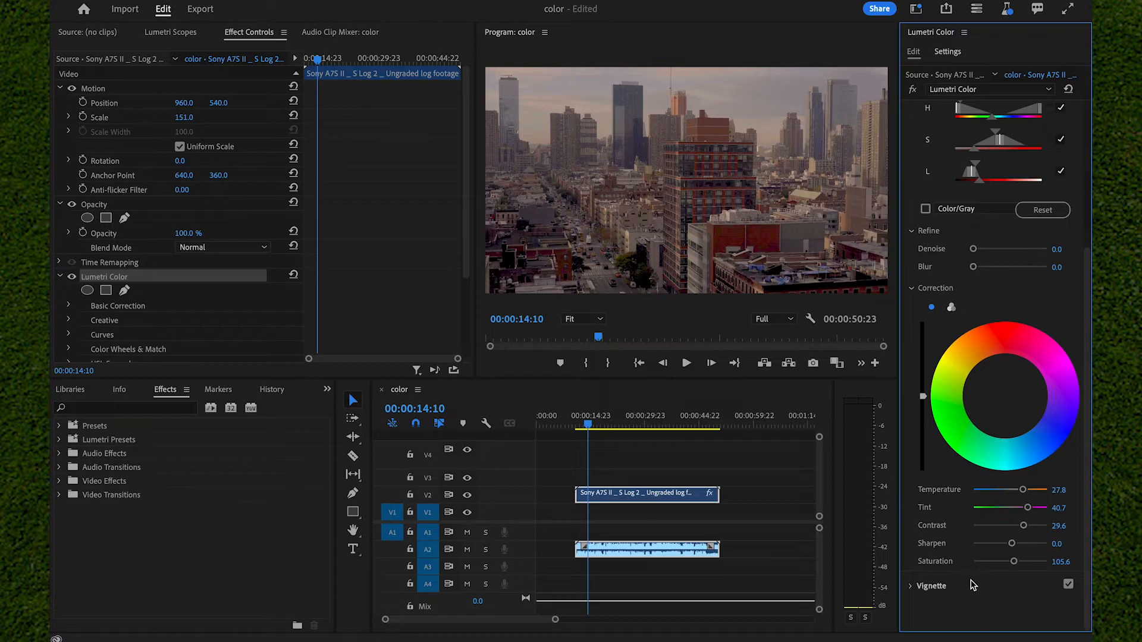
Step: Add a subtle vignette with Amount -0.6, Midpoint 59.3, Roundness 50.0 and Feather 75.9
click(972, 586)
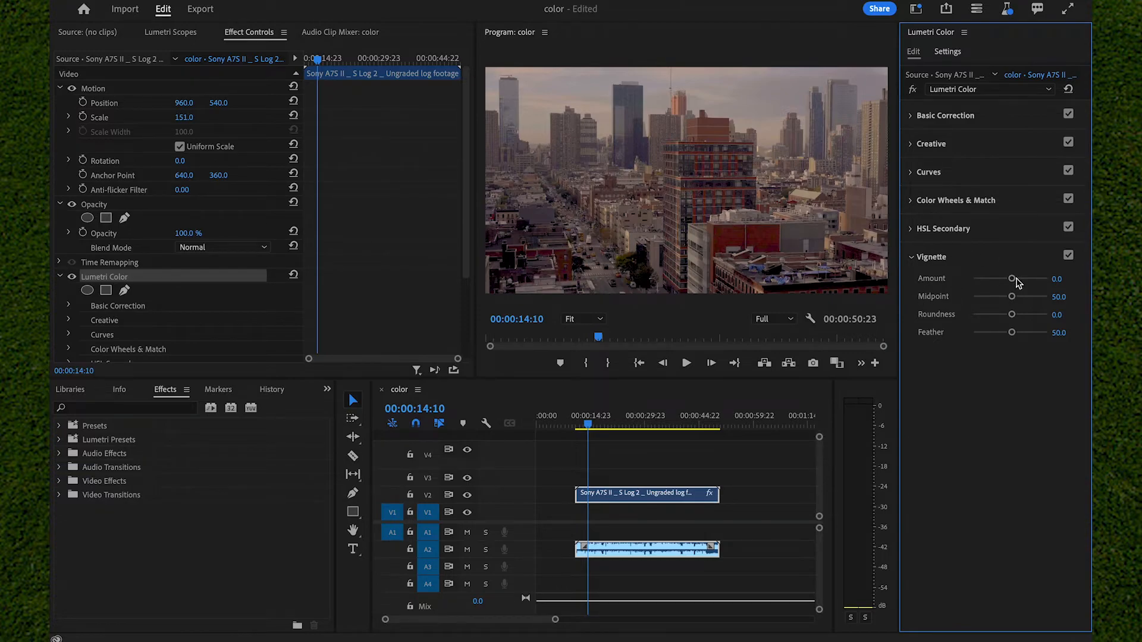
drag(1012, 279, 897, 288)
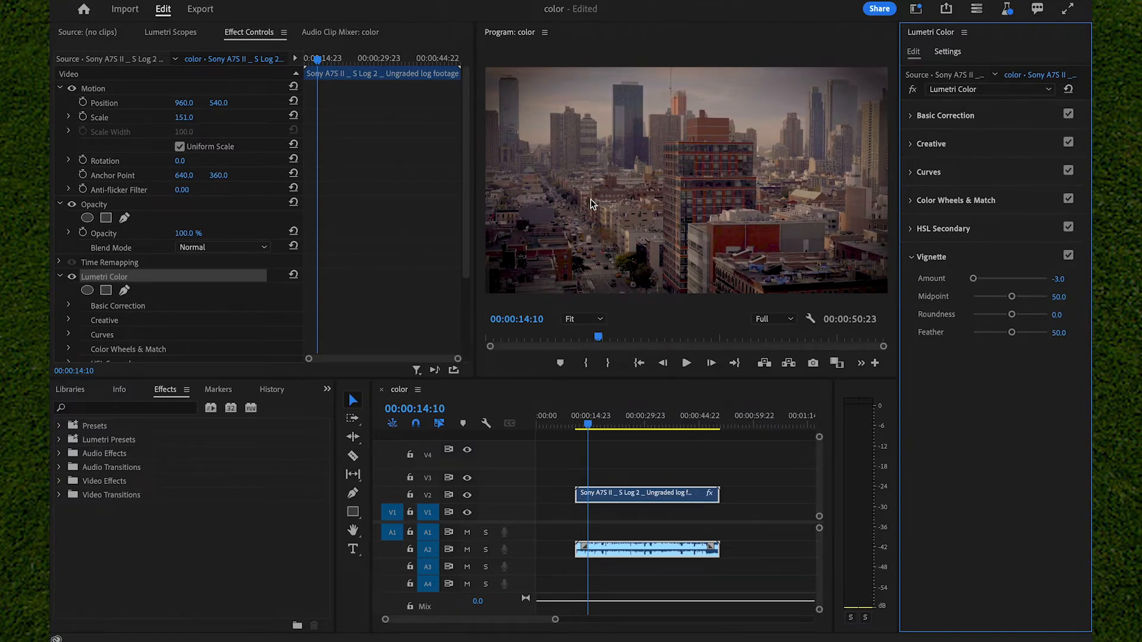
drag(983, 280, 1003, 292)
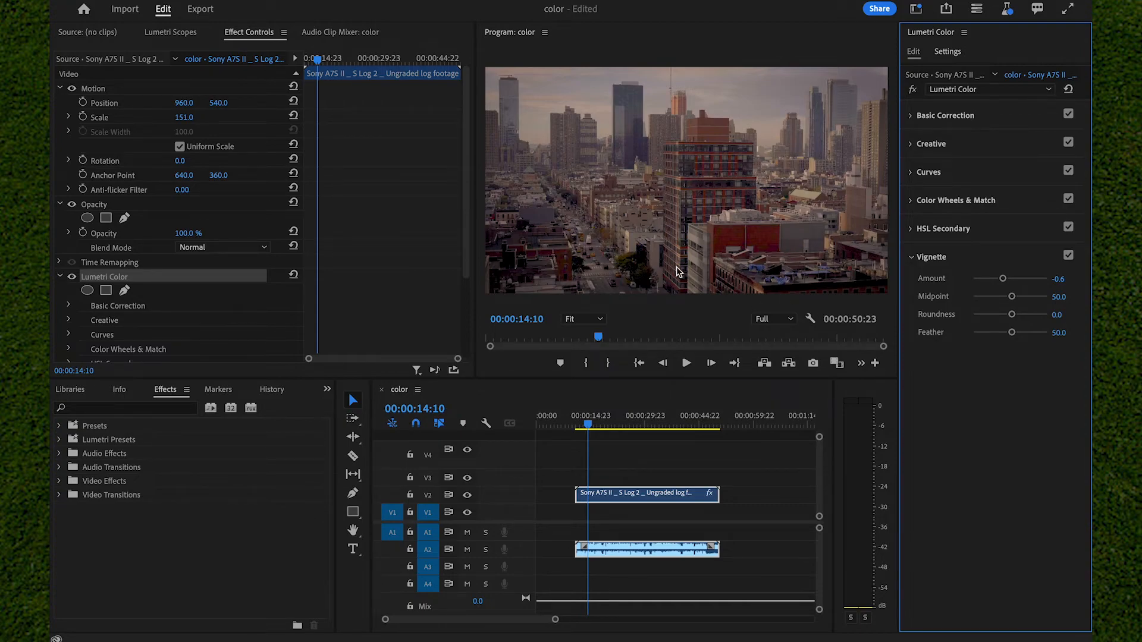
drag(1012, 299, 1030, 335)
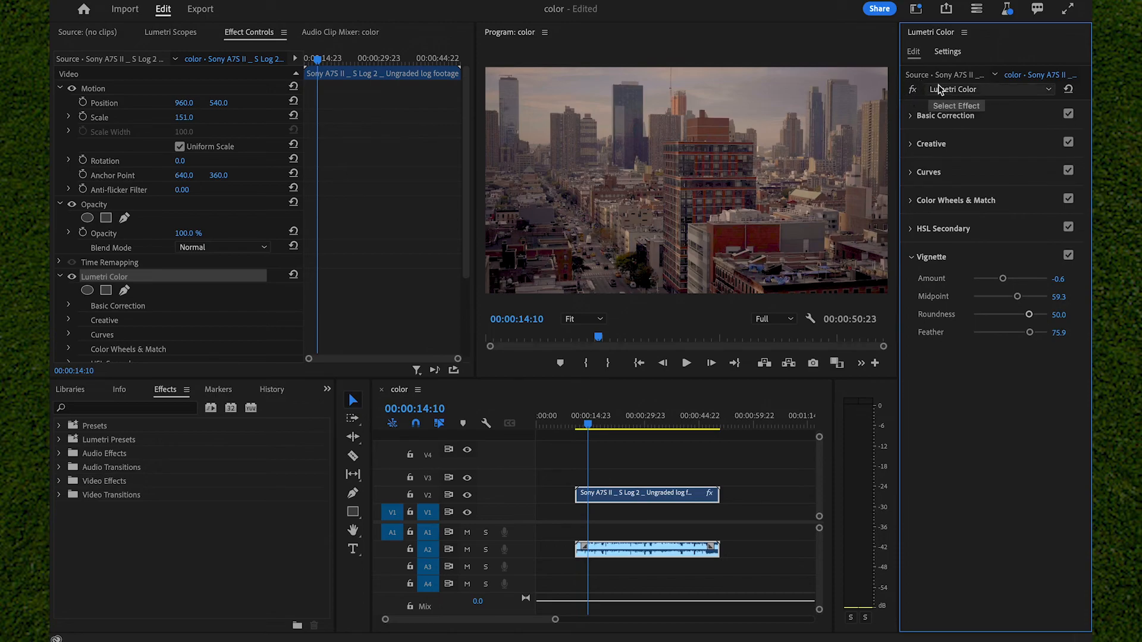
Step: Compare the ungraded and graded clip by toggling the Lumetri Color effect off and on, leaving it enabled
click(912, 91)
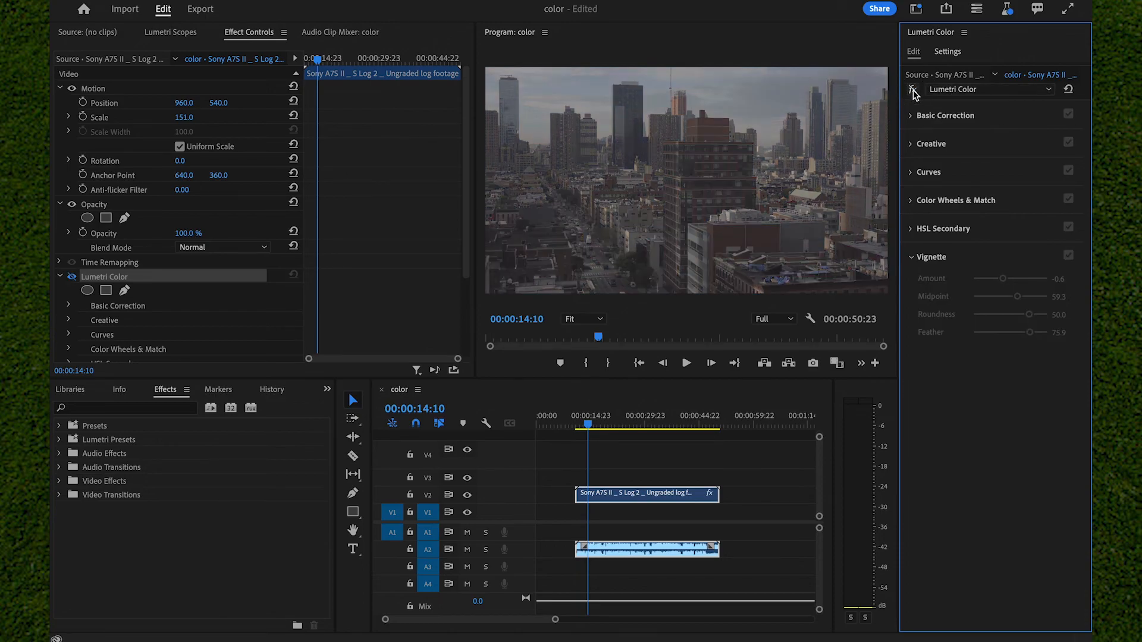
click(912, 90)
click(912, 90)
click(912, 90)
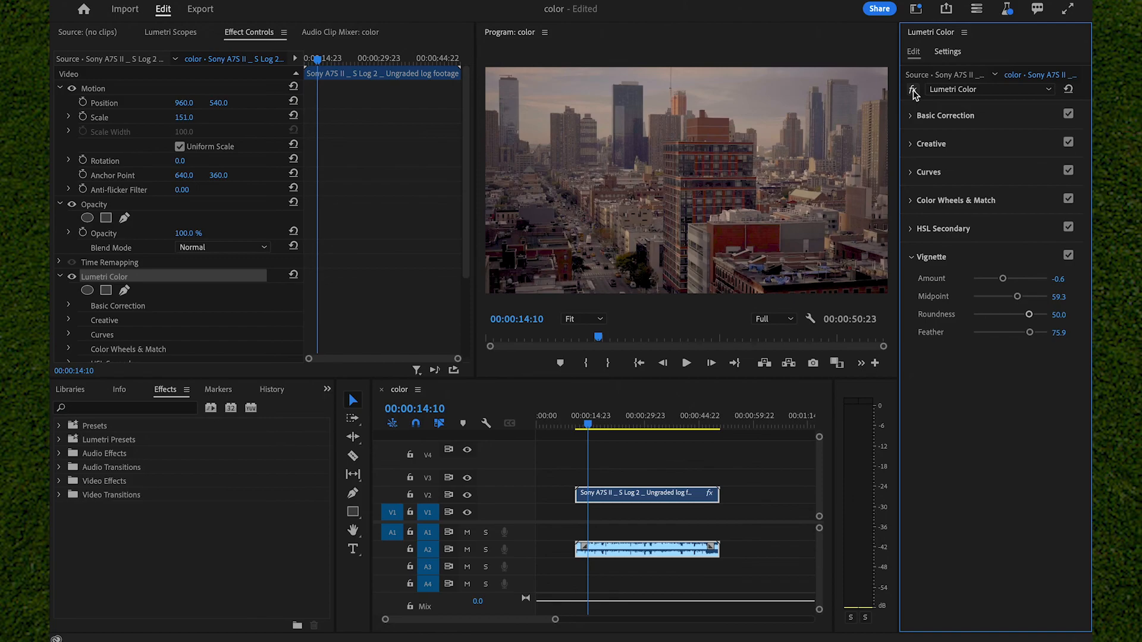
click(912, 91)
click(913, 90)
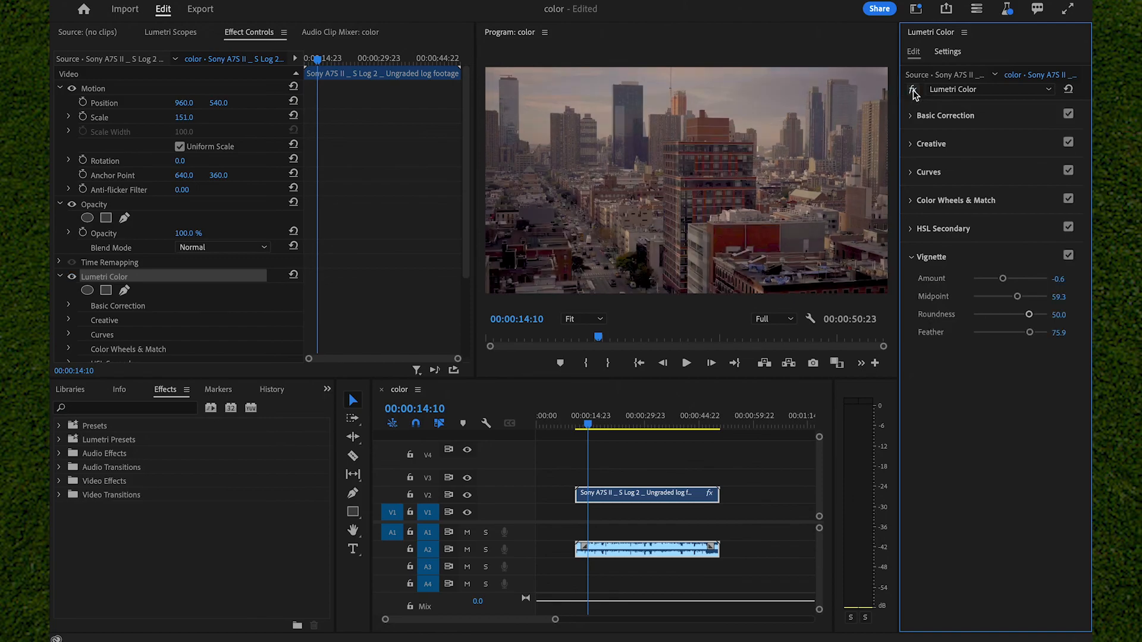